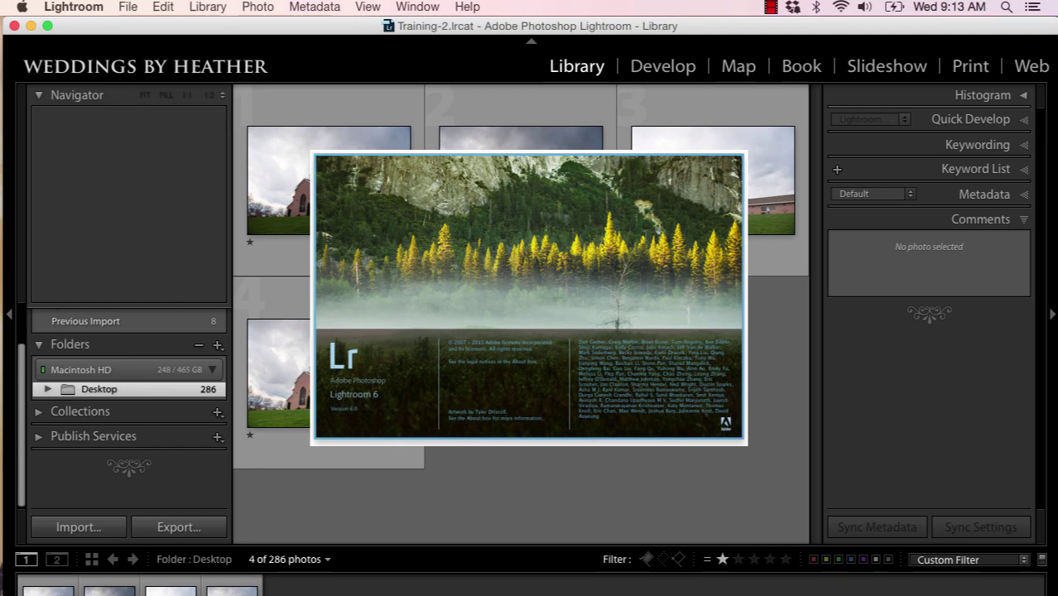
Close the Lightroom 6 splash screen to reveal the four church photos in the Library grid
{"action": "left_click", "coordinate": [669, 360]}
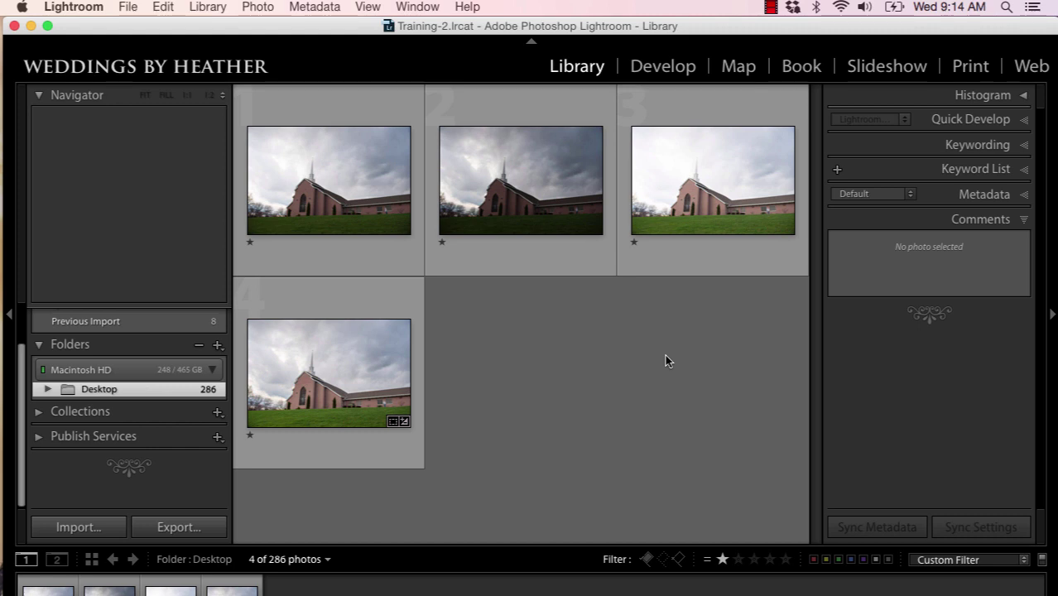
Open HJL_1541-HDR.dng in Develop and prepare a graduated filter with Exposure -0.76 and Temp -12
{"action": "left_click", "coordinate": [383, 290]}
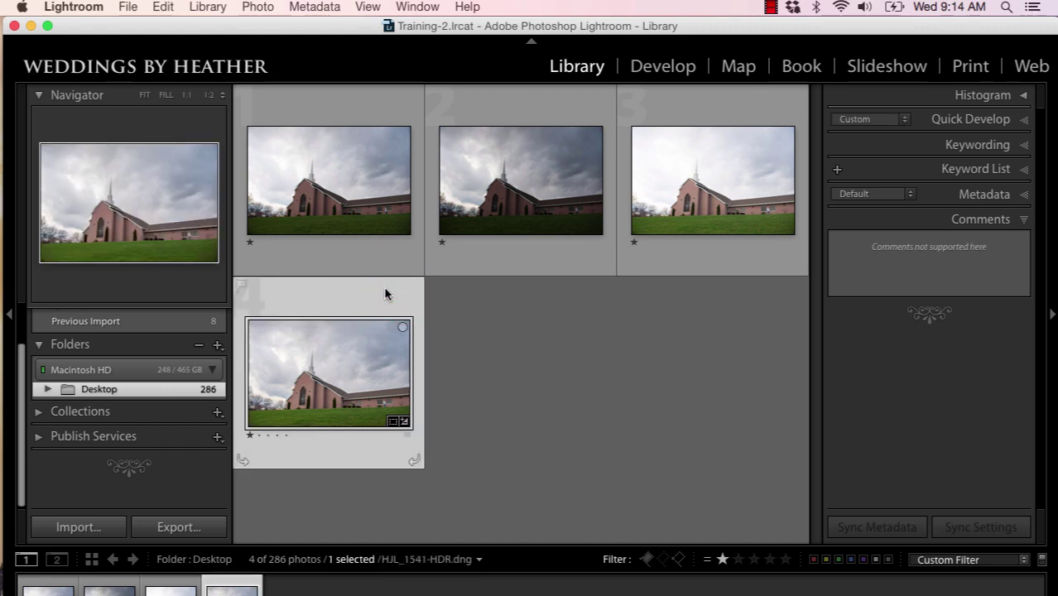
{"action": "key", "text": "d"}
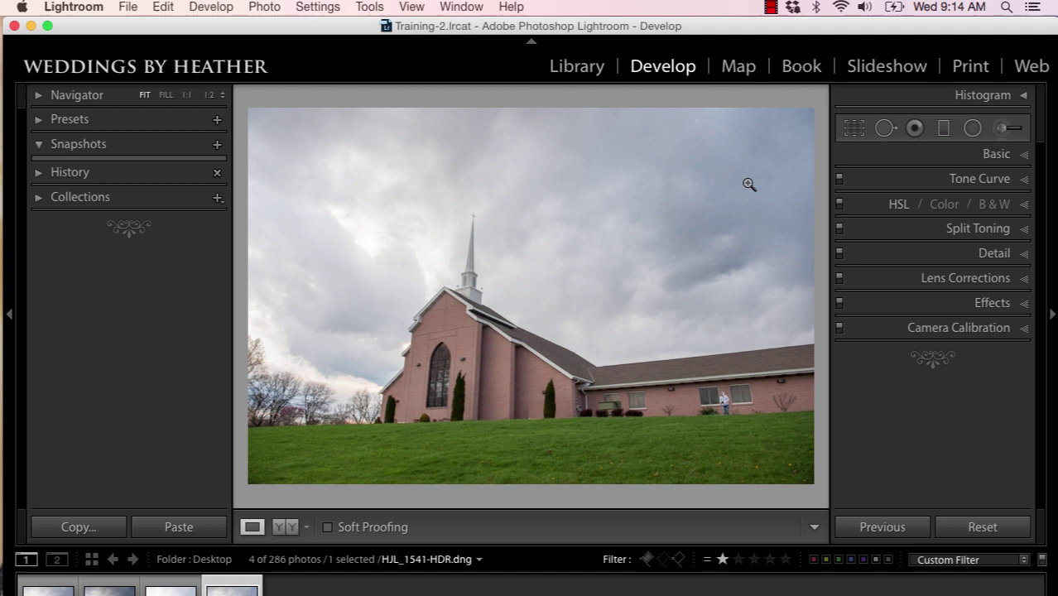
{"action": "key", "text": "m"}
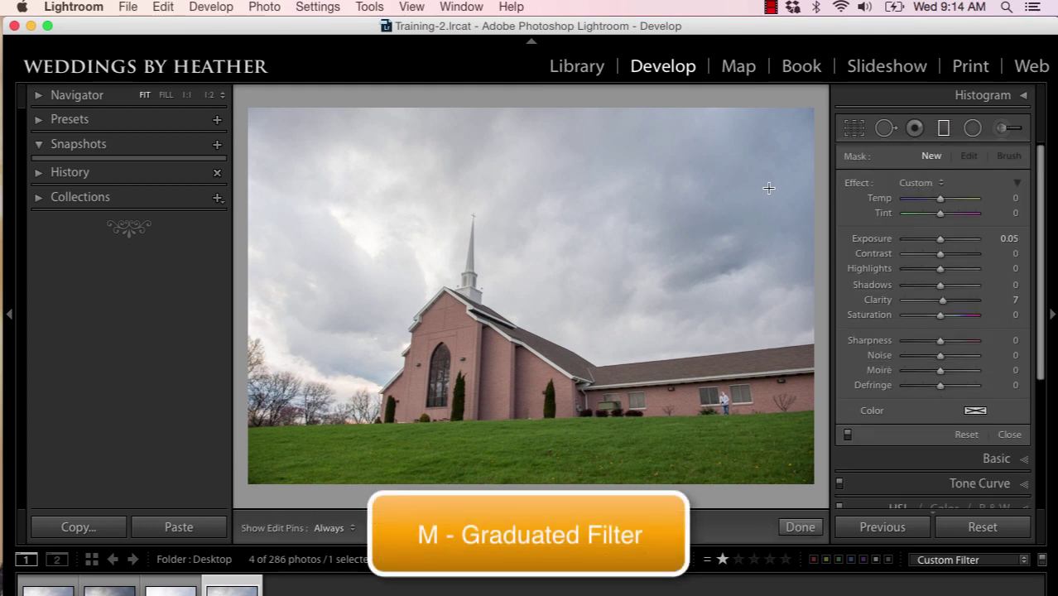
{"action": "left_click", "coordinate": [940, 247]}
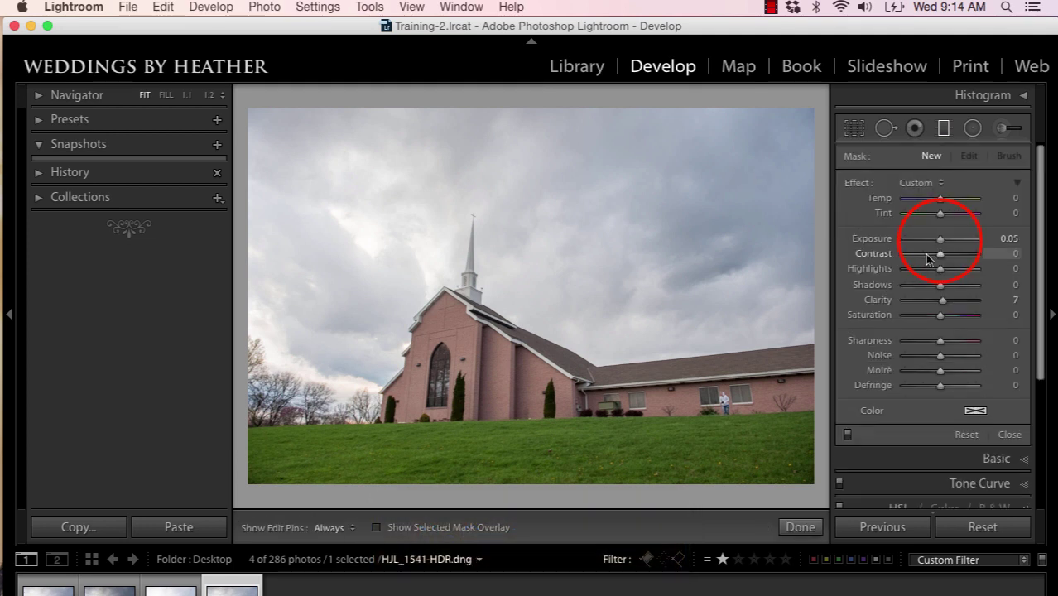
{"action": "left_click_drag", "start_coordinate": [937, 243], "coordinate": [937, 202]}
{"action": "left_click", "coordinate": [934, 204]}
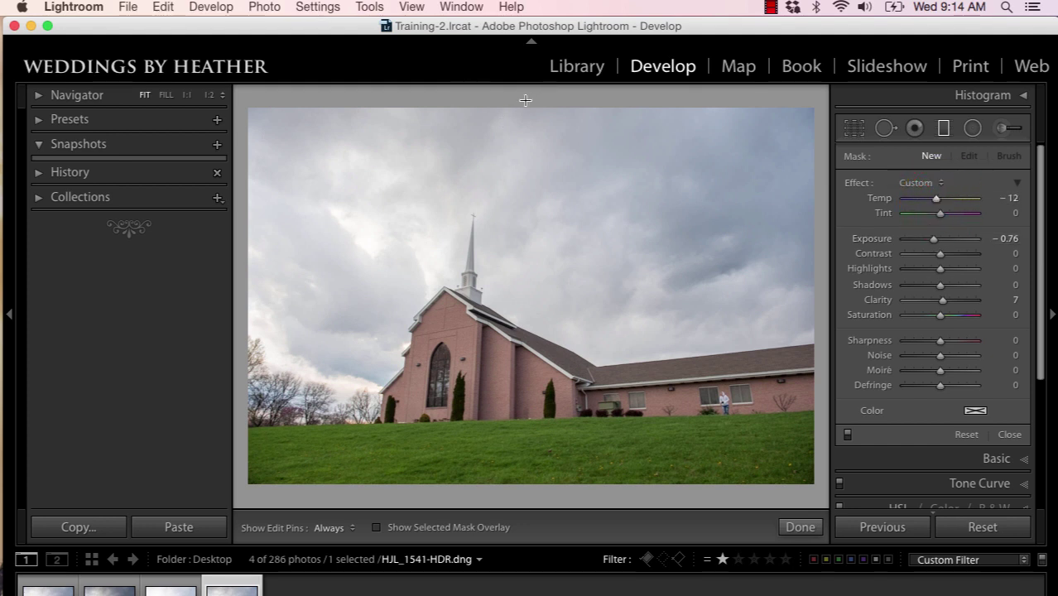
Lay a graduated filter from the sky's top down to the steeple, then set Exposure -1.23 and Temp -21
{"action": "left_click_drag", "start_coordinate": [522, 102], "coordinate": [559, 475]}
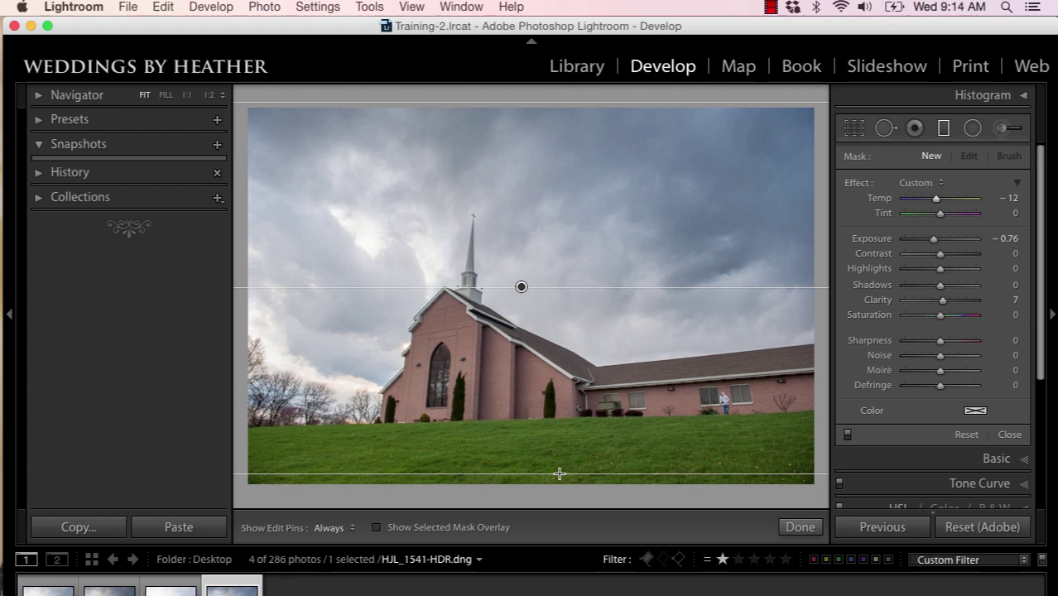
{"action": "left_click_drag", "start_coordinate": [936, 241], "coordinate": [929, 240]}
{"action": "left_click_drag", "start_coordinate": [937, 198], "coordinate": [916, 199]}
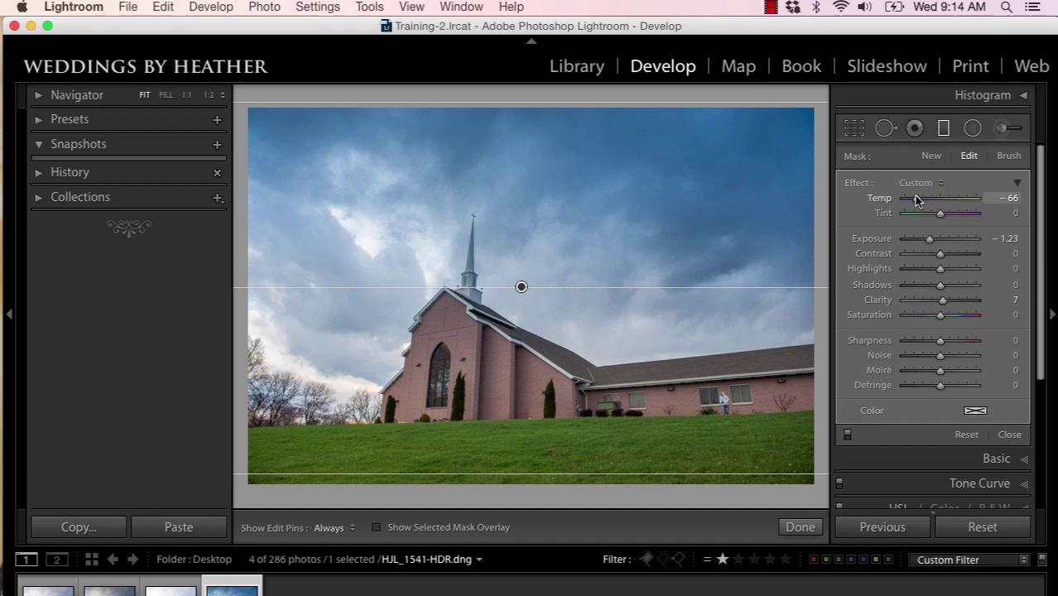
{"action": "left_click_drag", "start_coordinate": [916, 198], "coordinate": [930, 197]}
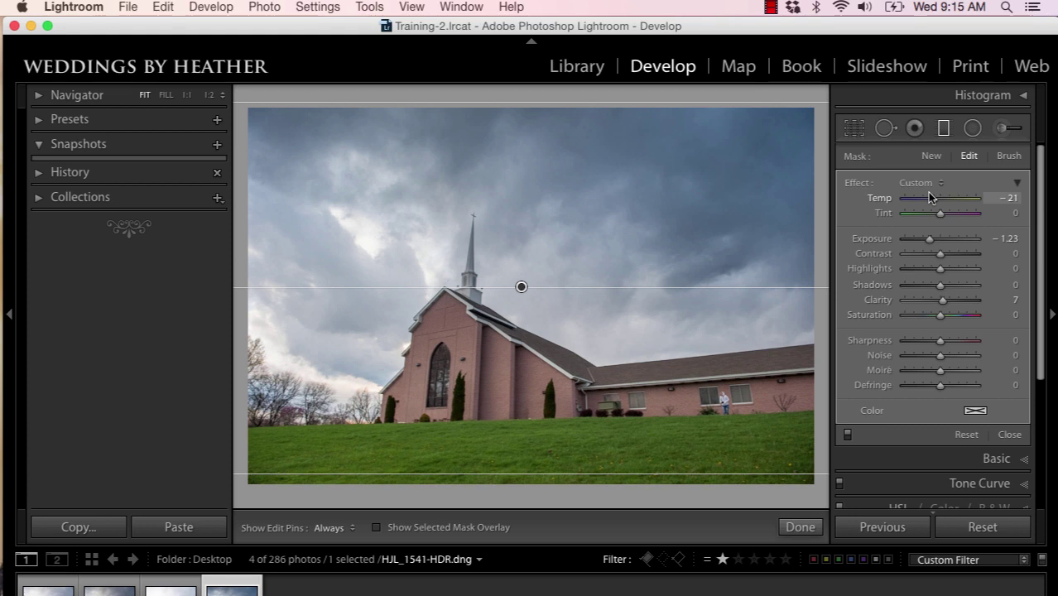
Switch the filter mask to a size 14 Erase brush with Auto Mask off and Feather 85
{"action": "left_click", "coordinate": [1016, 159]}
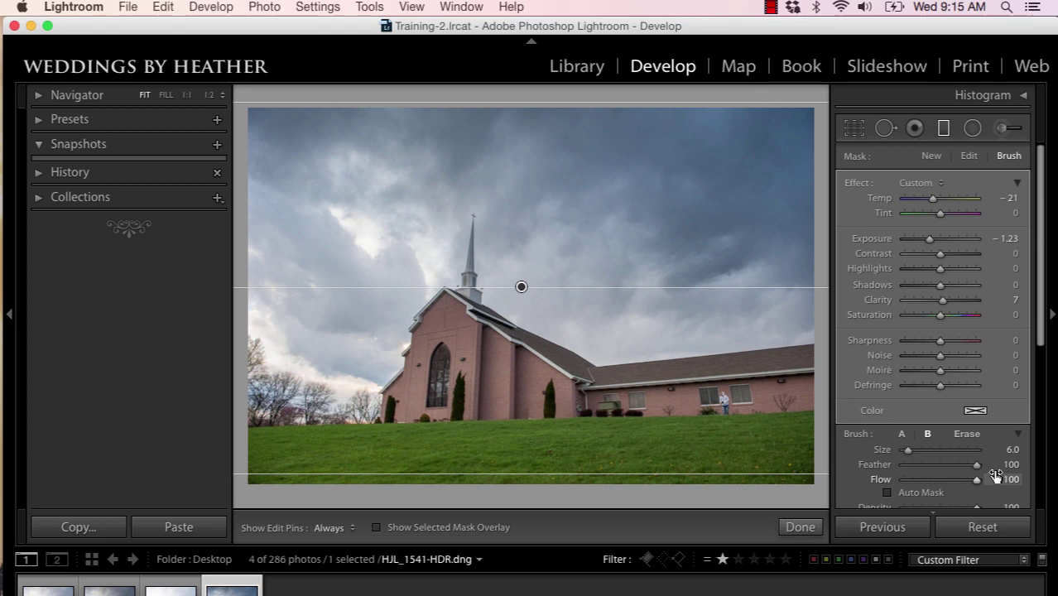
{"action": "left_click", "coordinate": [965, 434]}
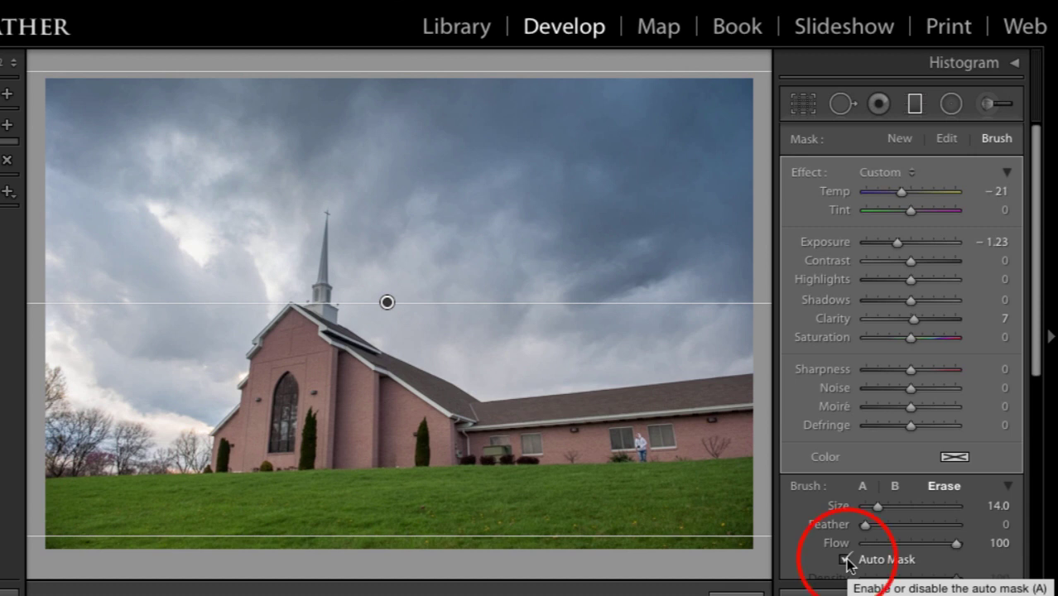
{"action": "left_click", "coordinate": [847, 561]}
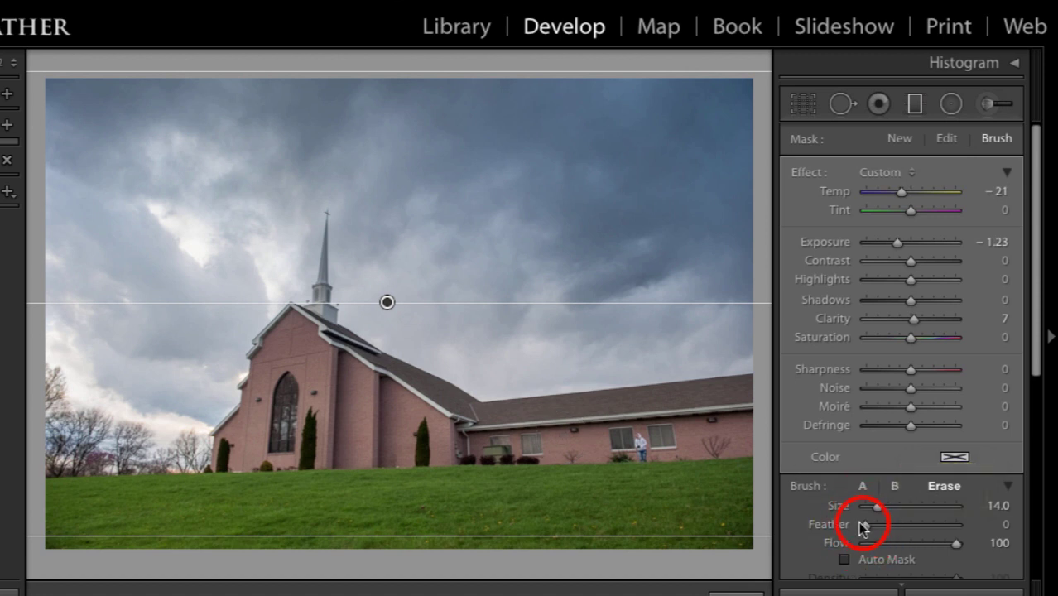
{"action": "left_click_drag", "start_coordinate": [865, 524], "coordinate": [941, 524]}
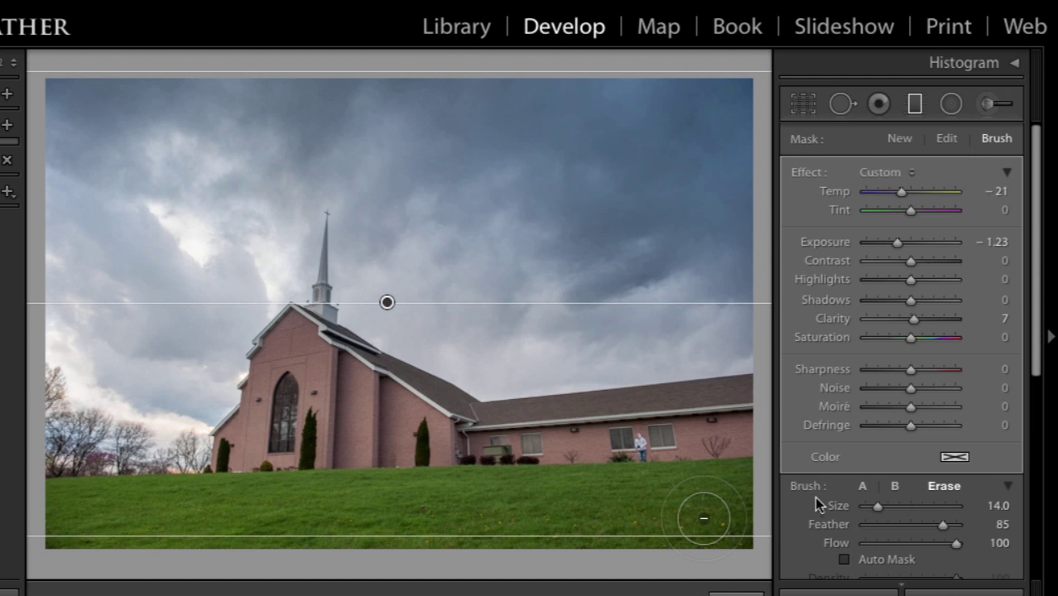
Try a Feather 0 erase stroke beside the church's left gable, undo it, and re-enable Auto Mask
{"action": "left_click_drag", "start_coordinate": [944, 524], "coordinate": [714, 535]}
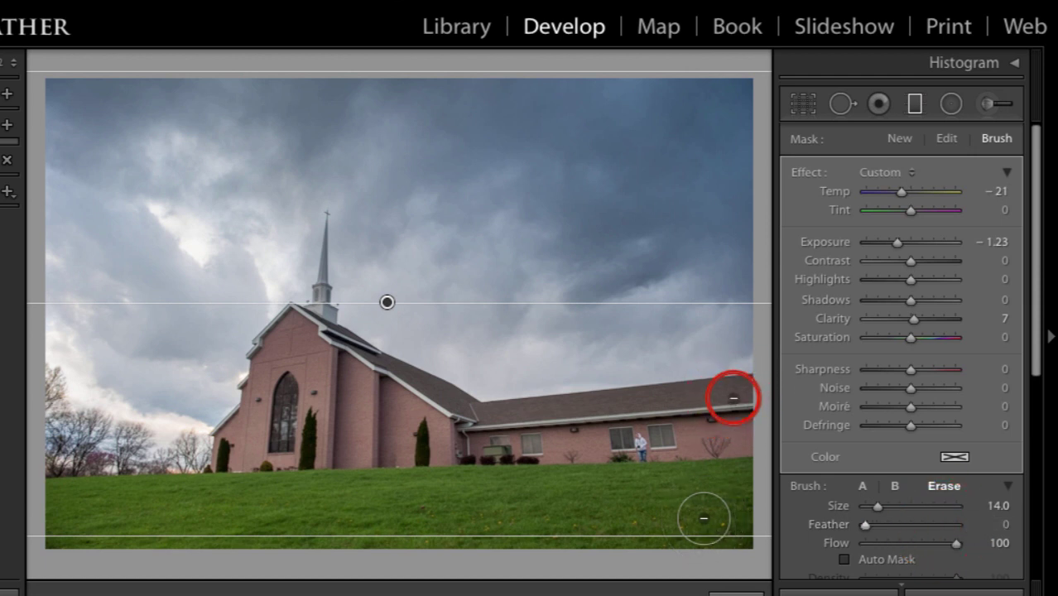
{"action": "key", "text": "h"}
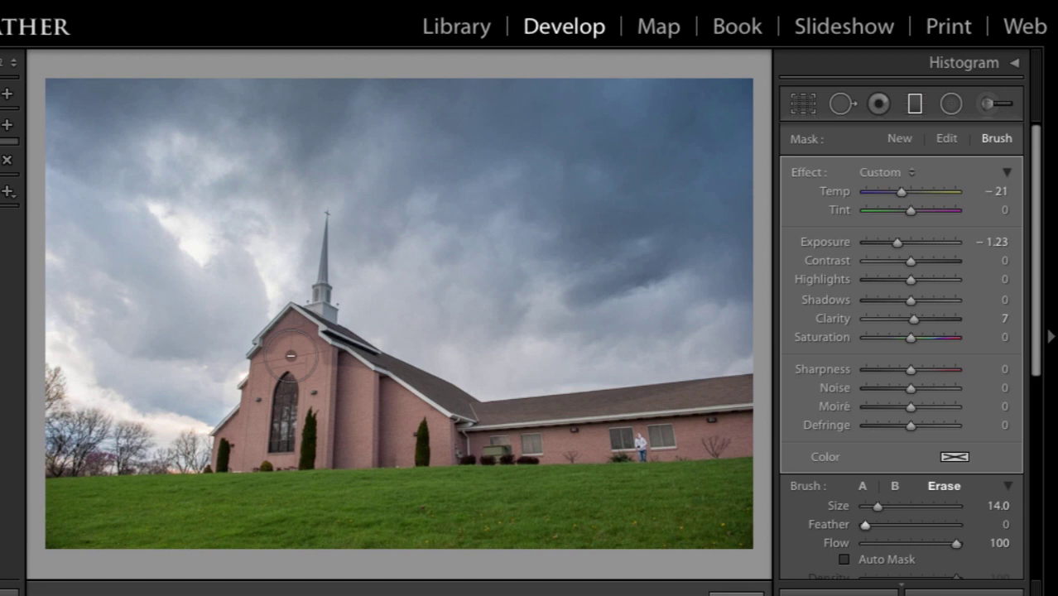
{"action": "mouse_move", "coordinate": [290, 356]}
{"action": "left_mouse_down"}
{"action": "mouse_move", "coordinate": [244, 365]}
{"action": "mouse_move", "coordinate": [236, 407]}
{"action": "mouse_move", "coordinate": [277, 425]}
{"action": "left_mouse_up"}
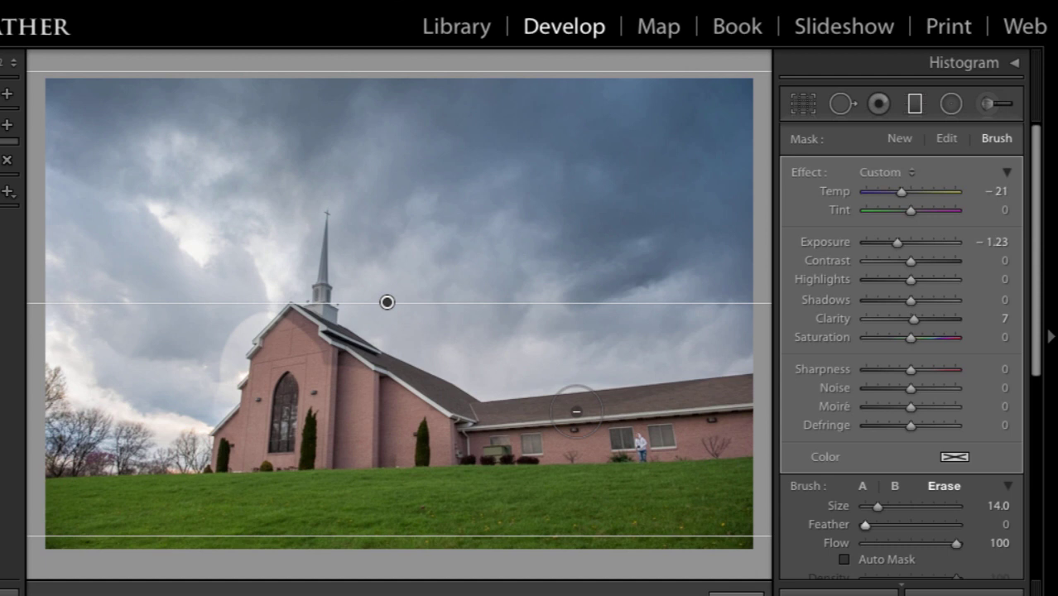
{"action": "key", "text": "ctrl+z"}
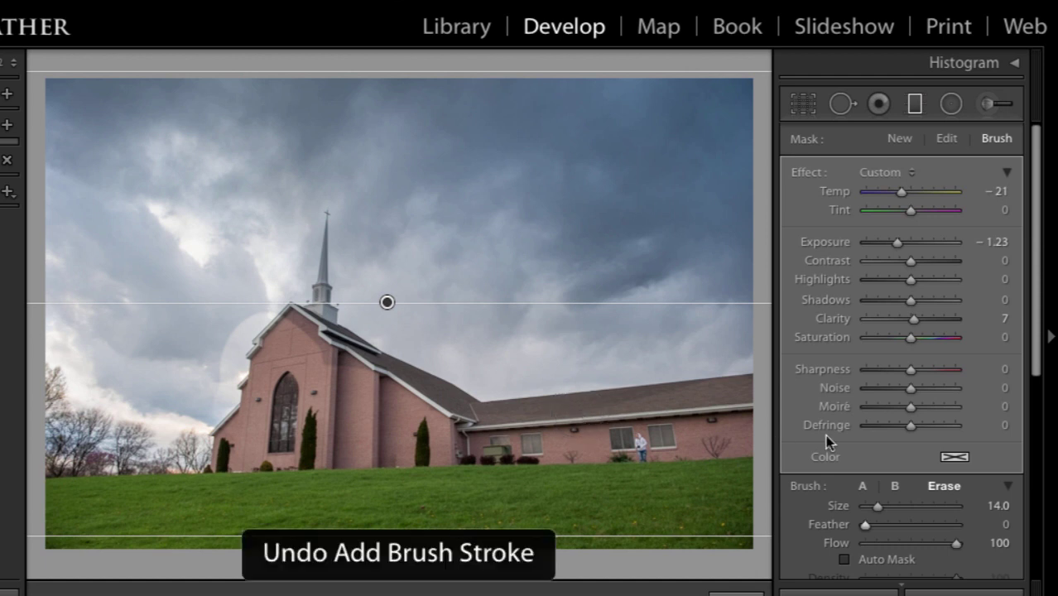
{"action": "left_click", "coordinate": [843, 560]}
Erase the filter from the roof edges, the roof by the steeple, and the church window, showing the mask overlay
{"action": "left_click_drag", "start_coordinate": [737, 389], "coordinate": [749, 396]}
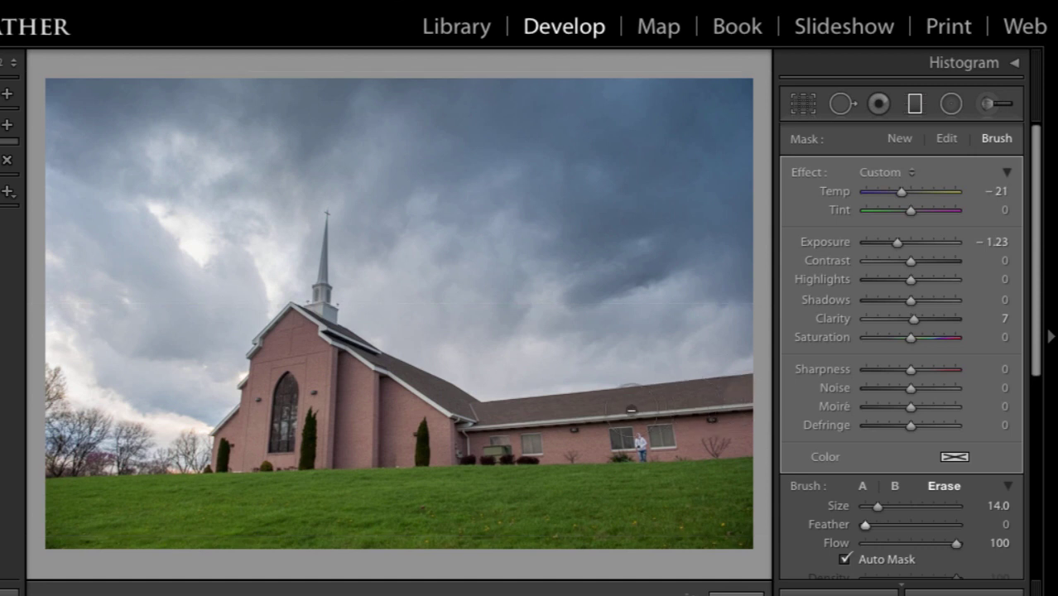
{"action": "left_click", "coordinate": [579, 402]}
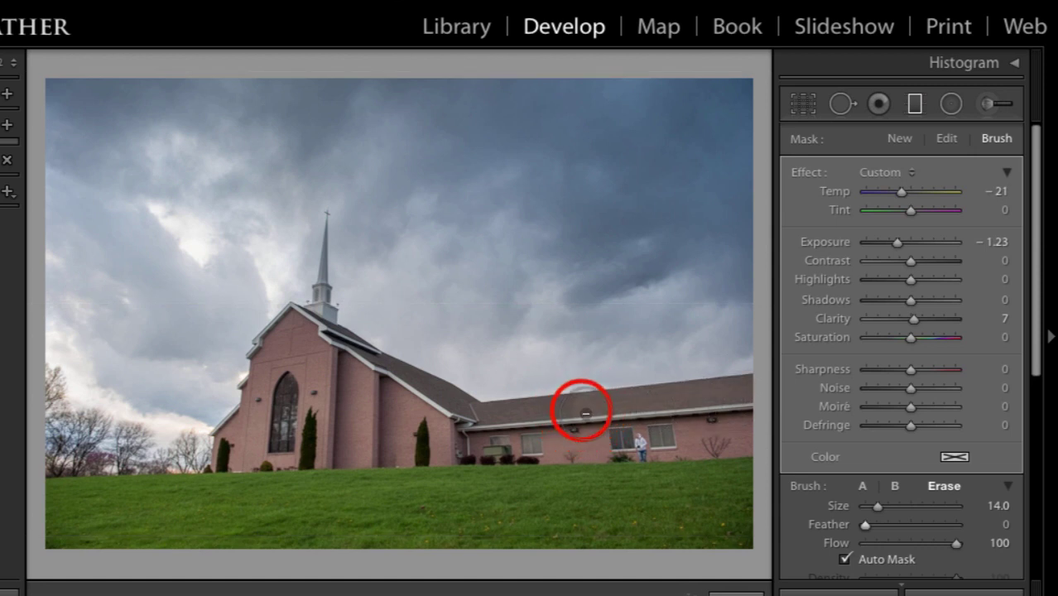
{"action": "left_click", "coordinate": [579, 402]}
{"action": "left_click", "coordinate": [449, 404]}
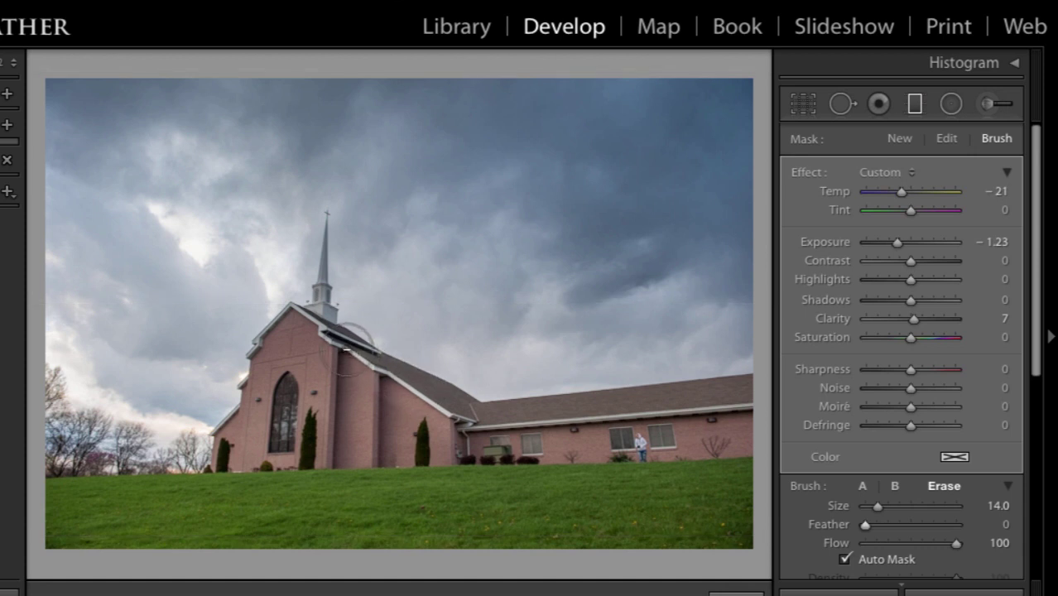
{"action": "left_click", "coordinate": [339, 342]}
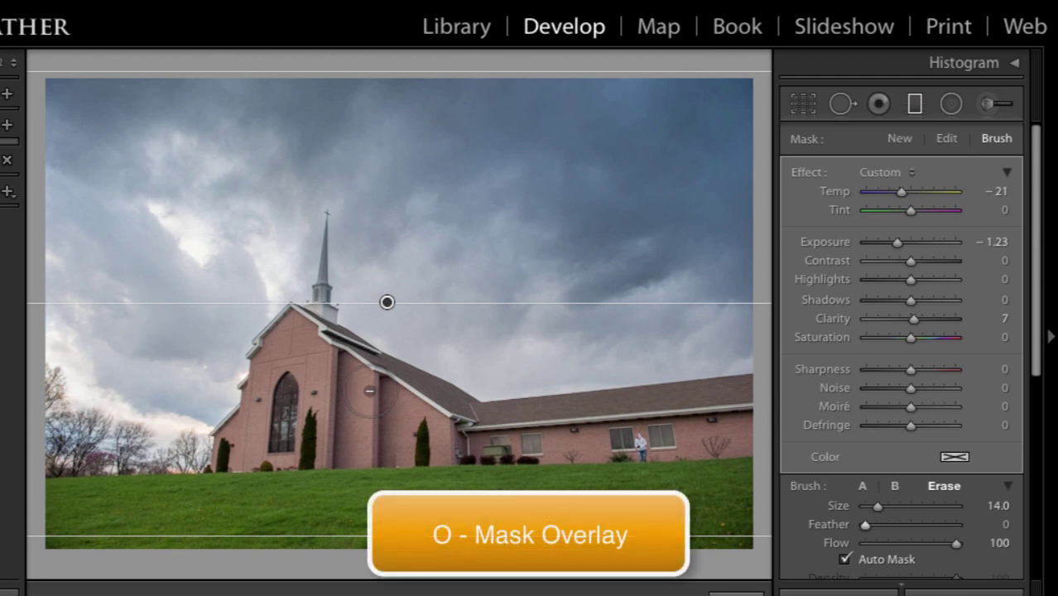
{"action": "key", "text": "o"}
{"action": "left_click", "coordinate": [290, 407]}
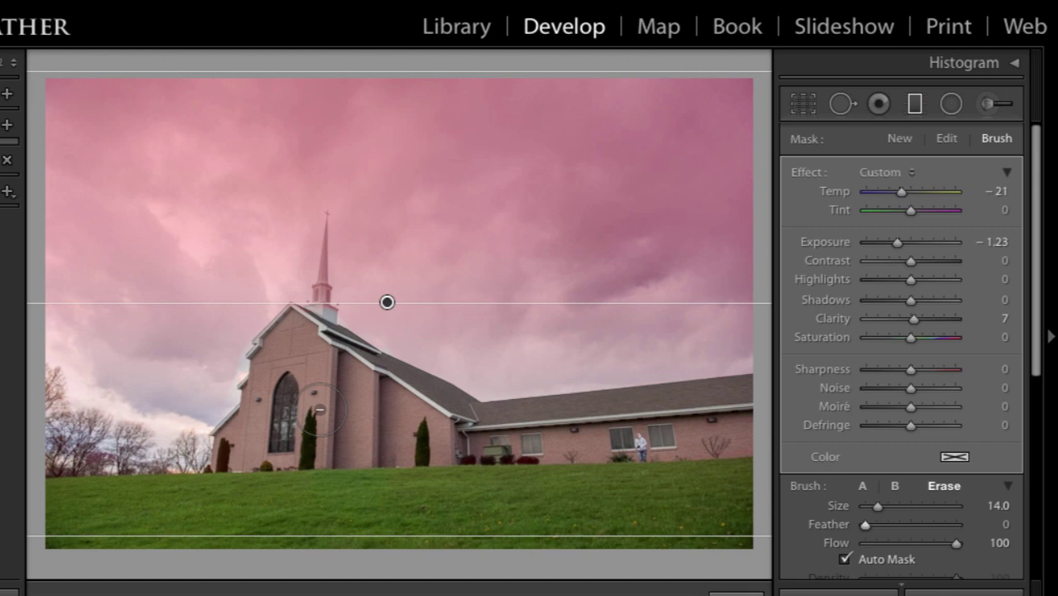
Zoom in on the steeple and erase the darkening from the belfry
{"action": "key", "text": "o"}
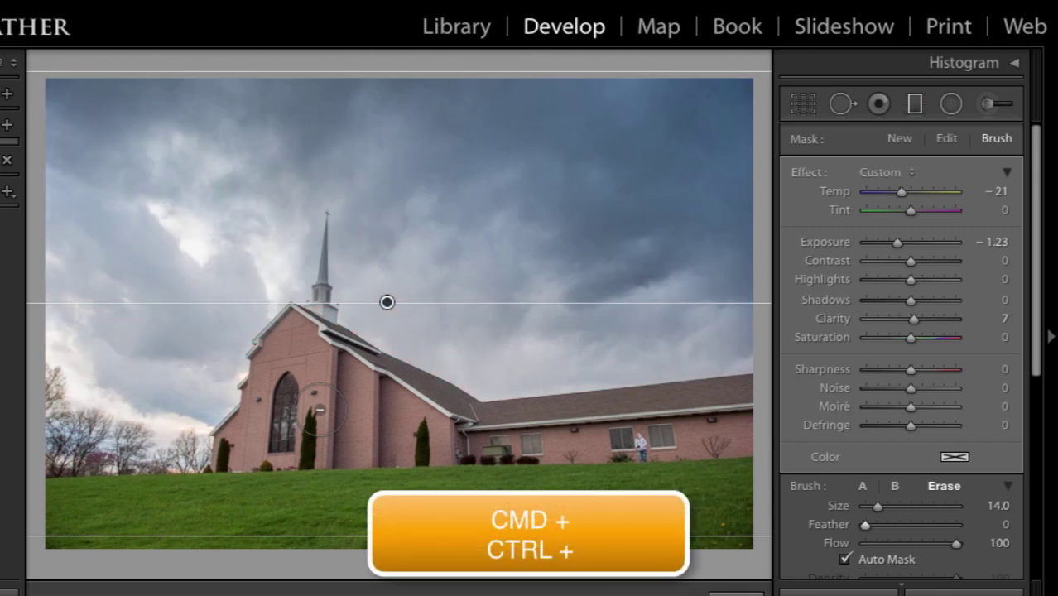
{"action": "key", "text": "ctrl+plus"}
{"action": "key", "text": "ctrl+plus"}
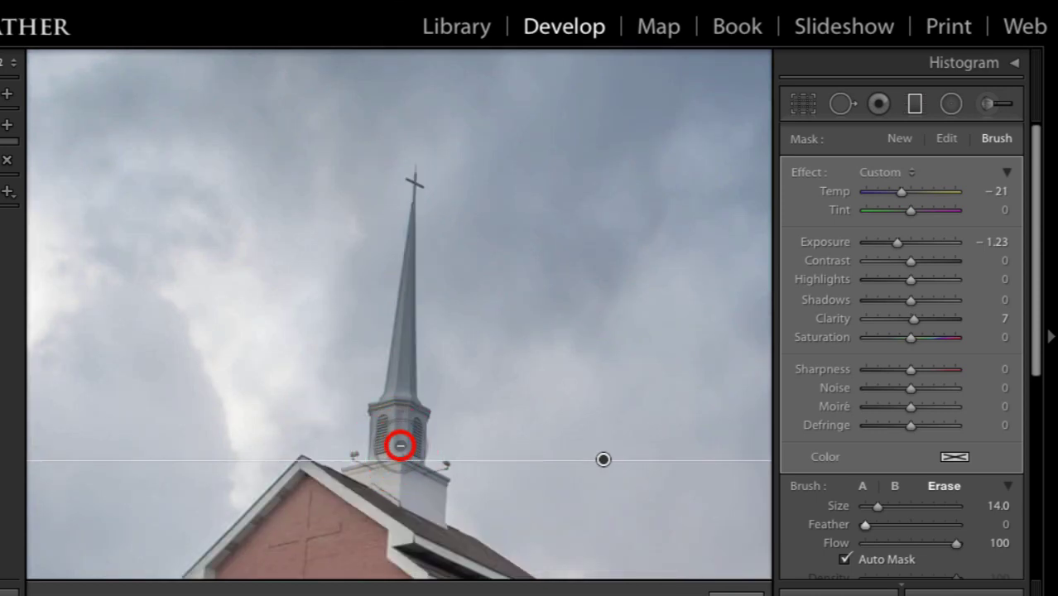
{"action": "left_click_drag", "start_coordinate": [400, 446], "coordinate": [398, 439]}
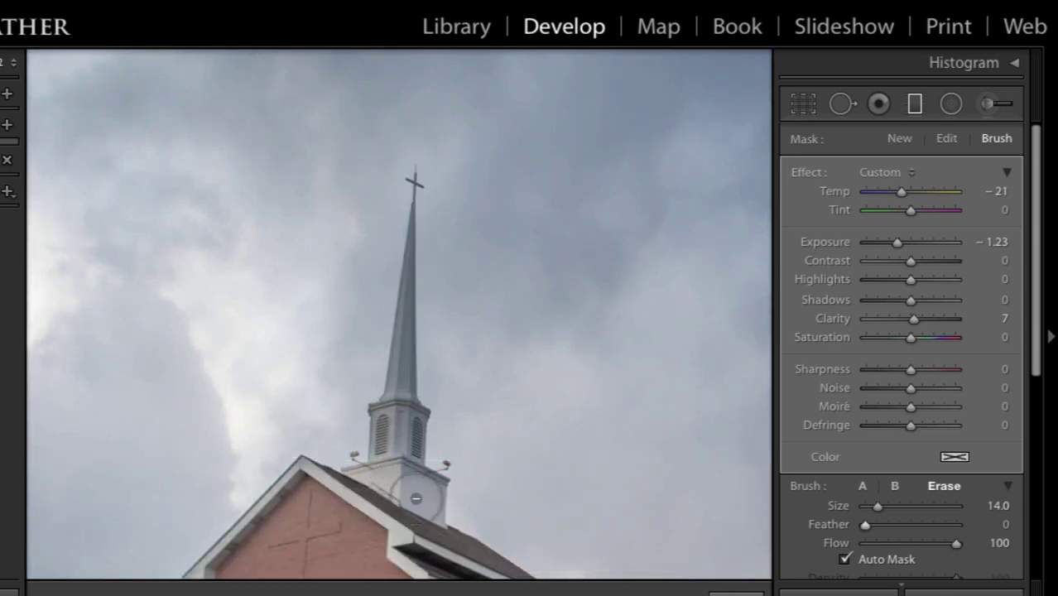
{"action": "mouse_move", "coordinate": [416, 498]}
{"action": "left_mouse_down"}
{"action": "mouse_move", "coordinate": [405, 476]}
{"action": "mouse_move", "coordinate": [421, 433]}
{"action": "mouse_move", "coordinate": [398, 418]}
{"action": "mouse_move", "coordinate": [385, 302]}
{"action": "mouse_move", "coordinate": [421, 376]}
{"action": "left_mouse_up"}
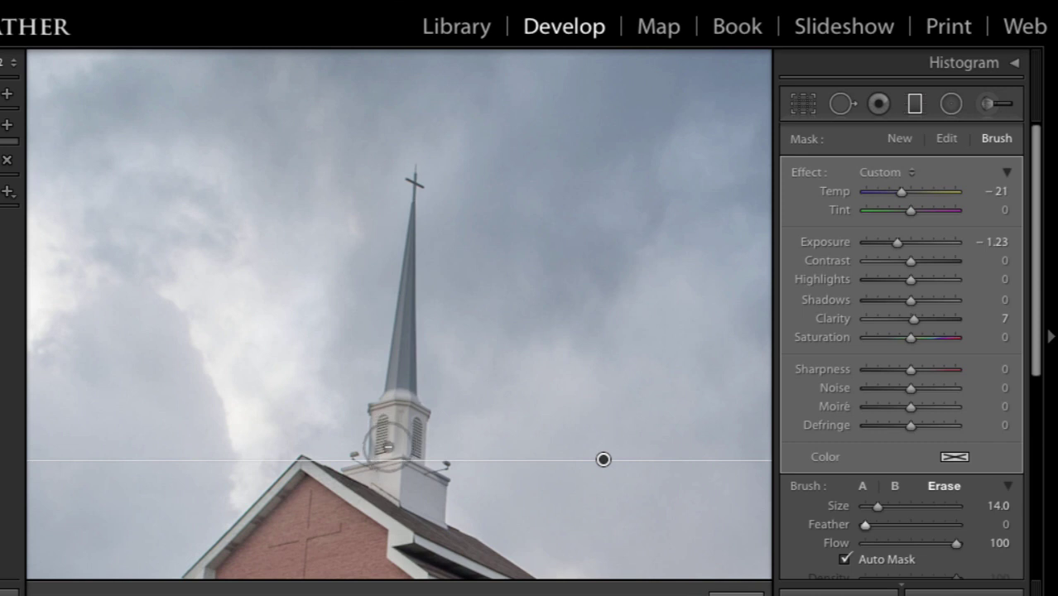
Shrink the erase brush to size 8 then 4, clear the spire, and check the mask coverage
{"action": "key", "text": "bracketleft"}
{"action": "key", "text": "bracketleft"}
{"action": "key", "text": "bracketleft"}
{"action": "mouse_move", "coordinate": [376, 437]}
{"action": "left_mouse_down"}
{"action": "mouse_move", "coordinate": [398, 298]}
{"action": "mouse_move", "coordinate": [376, 334]}
{"action": "mouse_move", "coordinate": [405, 369]}
{"action": "left_mouse_up"}
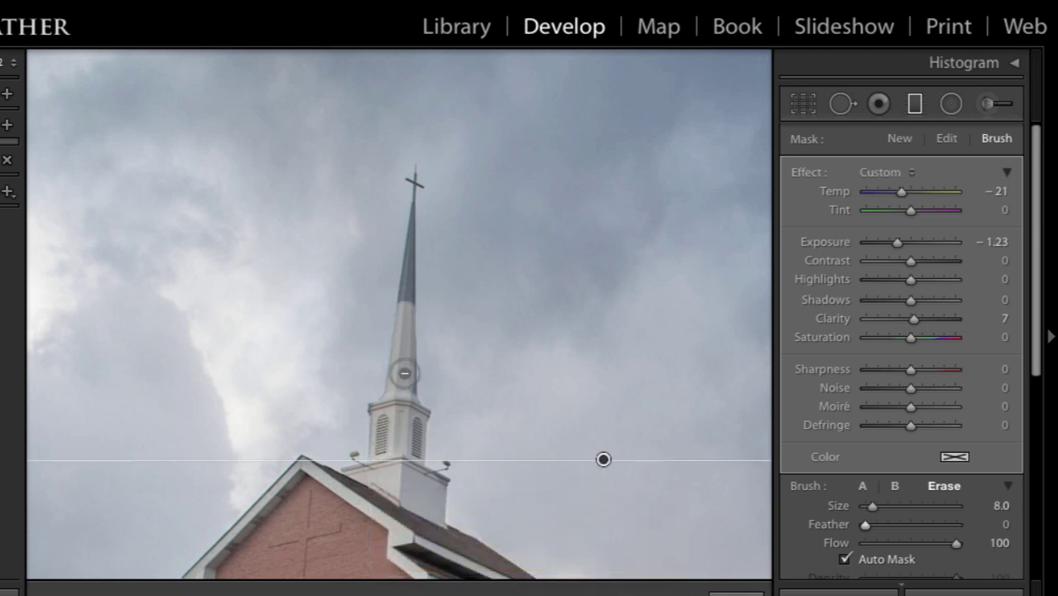
{"action": "key", "text": "bracketleft"}
{"action": "key", "text": "bracketleft"}
{"action": "key", "text": "bracketleft"}
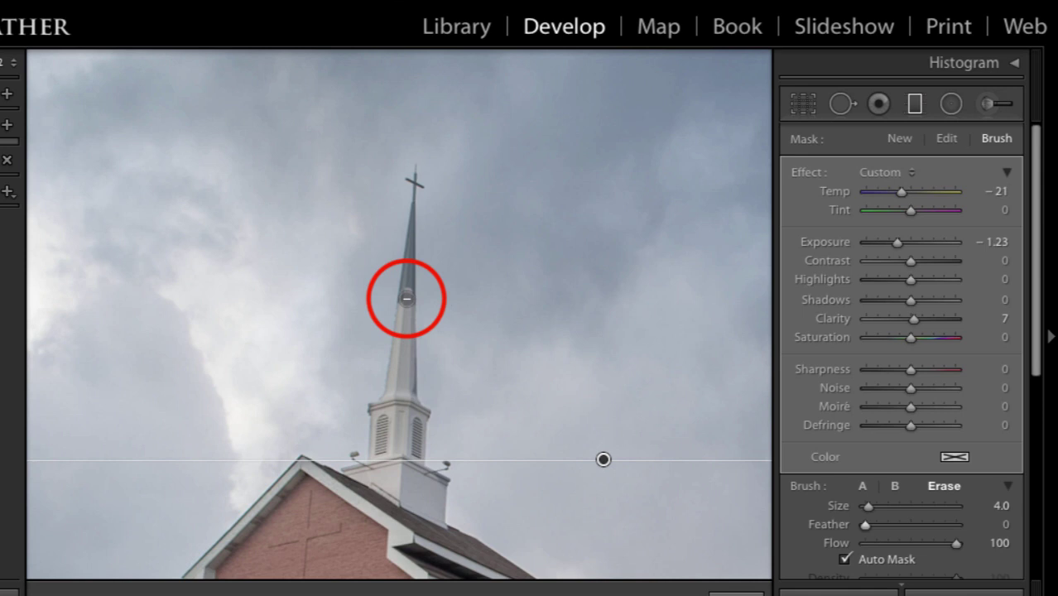
{"action": "left_click_drag", "start_coordinate": [407, 298], "coordinate": [414, 201]}
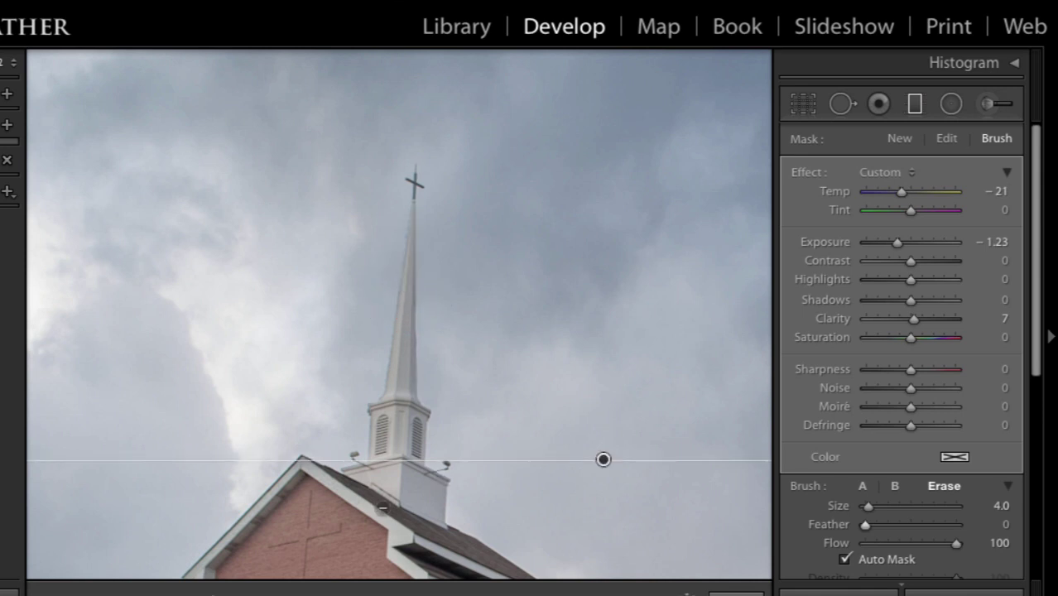
{"action": "key", "text": "o"}
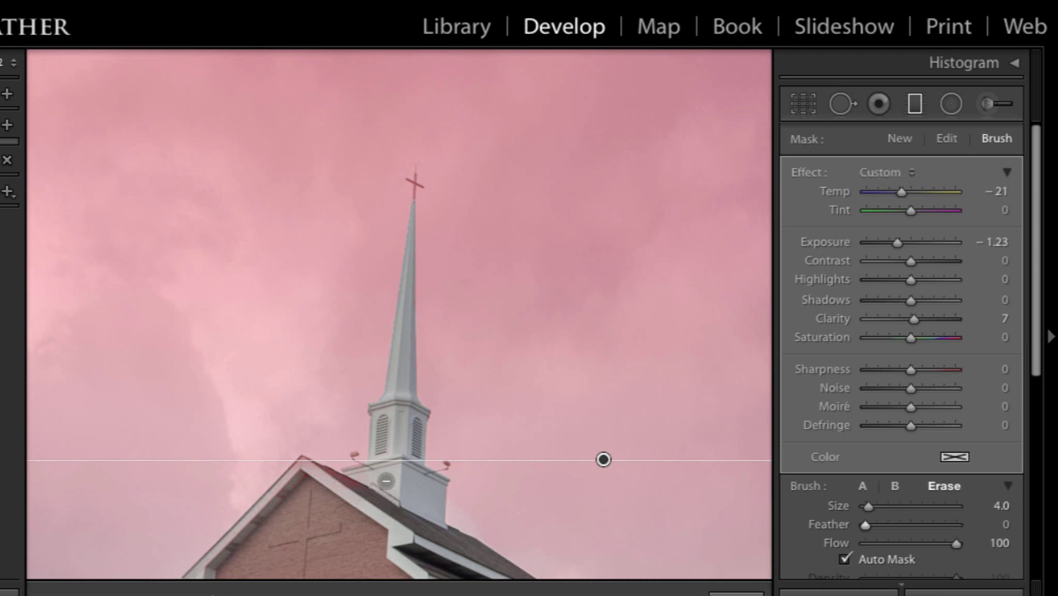
{"action": "key", "text": "o"}
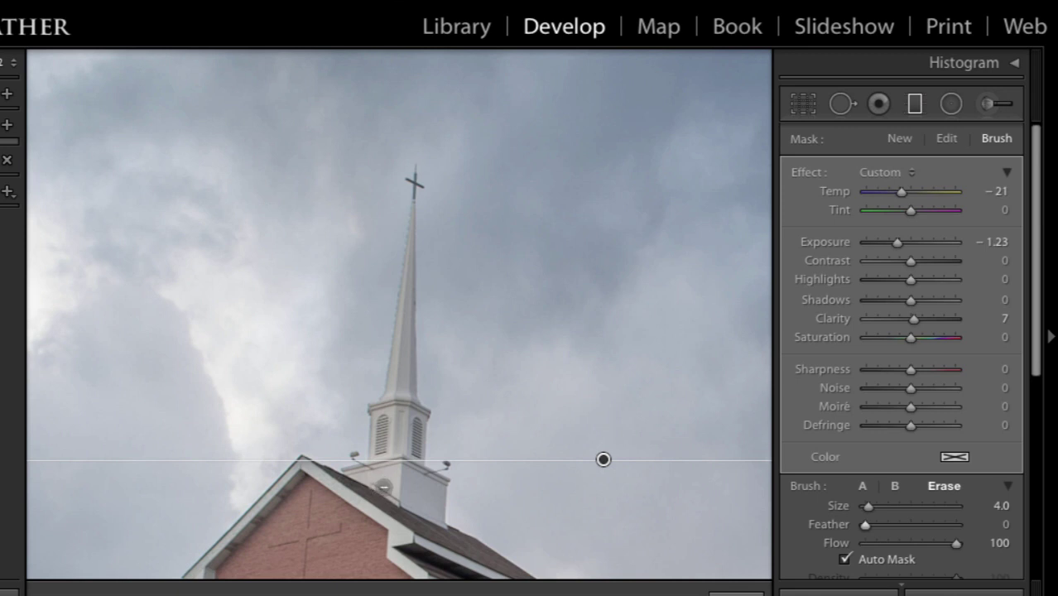
Zoom out, close the graduated filter, and toggle Before/After to compare with the original
{"action": "key", "text": "ctrl+minus"}
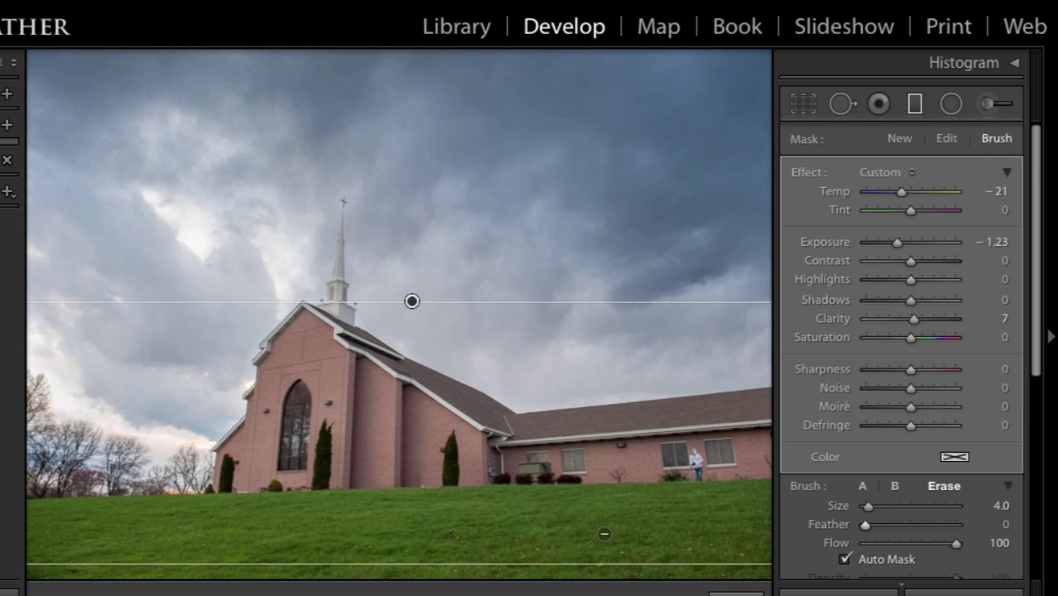
{"action": "key", "text": "m"}
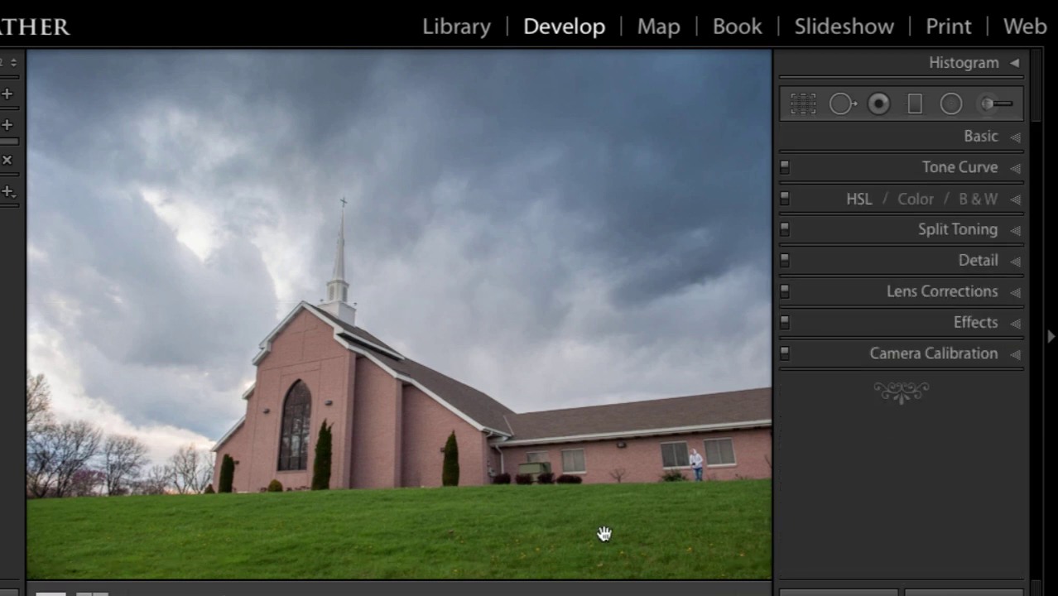
{"action": "key", "text": "backslash"}
{"action": "key", "text": "backslash"}
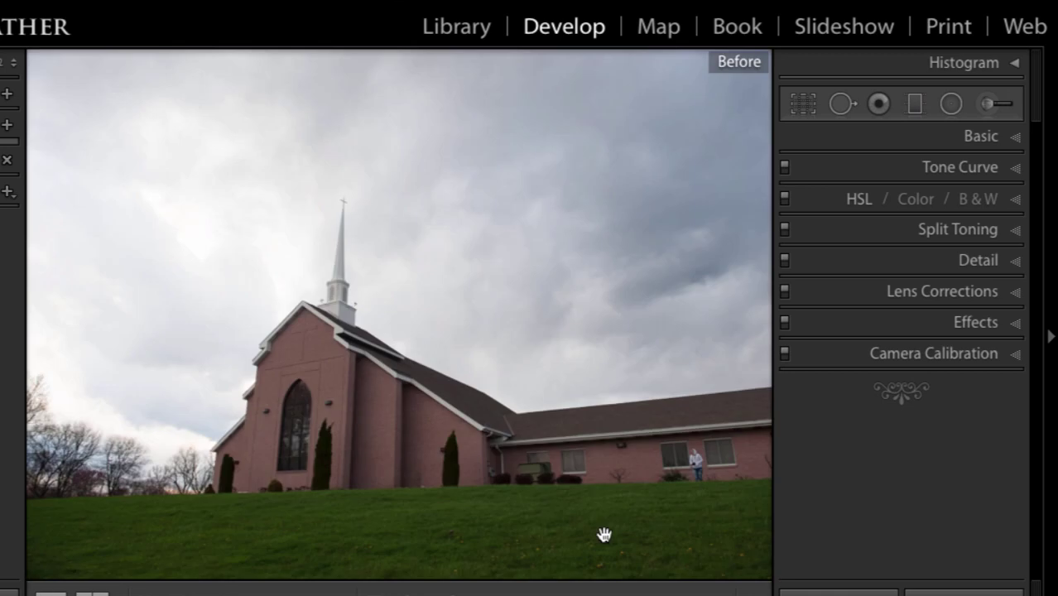
{"action": "key", "text": "backslash"}
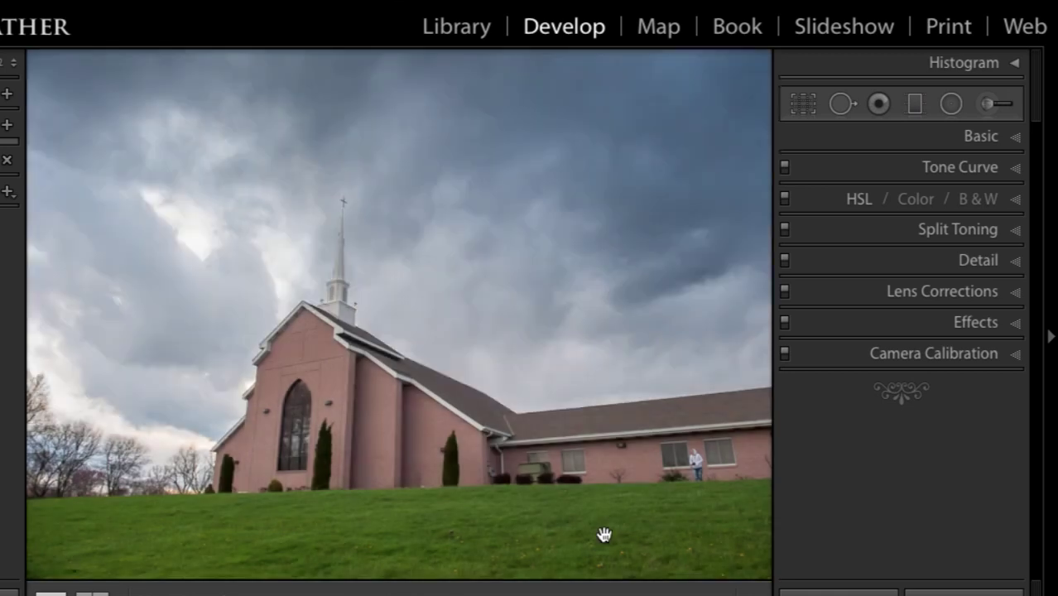